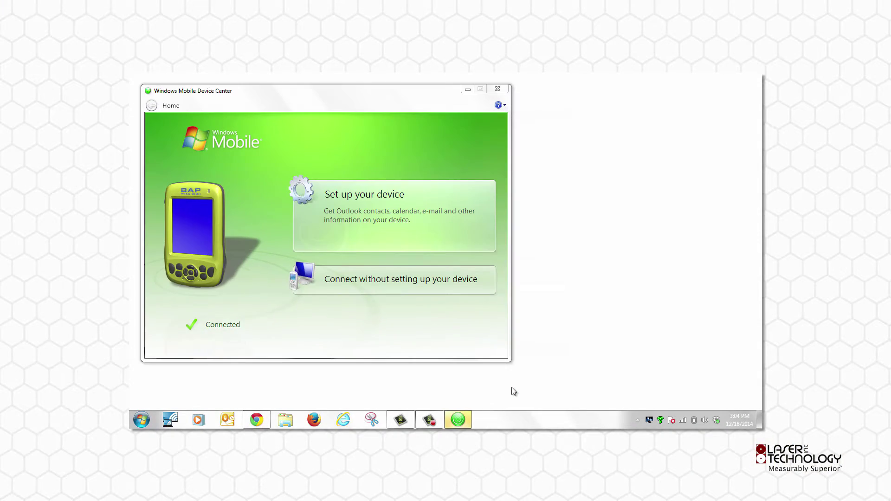
Copy the temporary password from the Password Request email and follow its License Manager link.
left_click(388, 280)
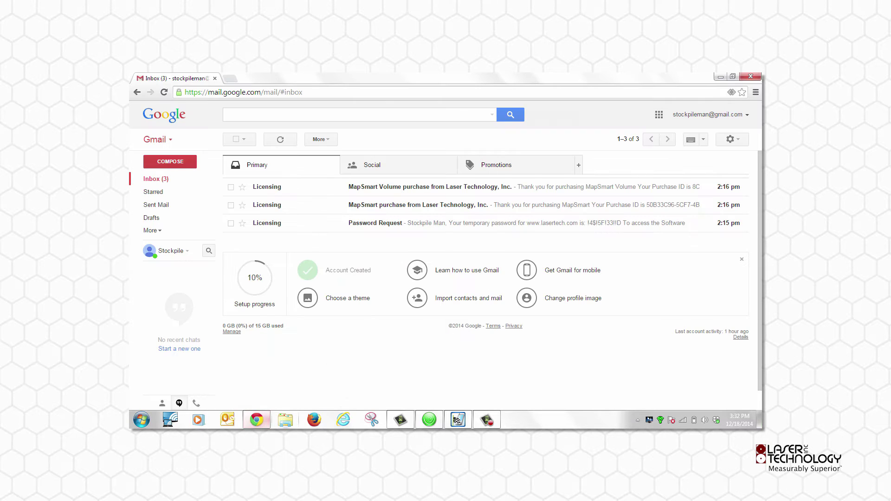
left_click(372, 226)
left_click_drag(420, 238, 387, 238)
right_click(392, 238)
left_click(406, 244)
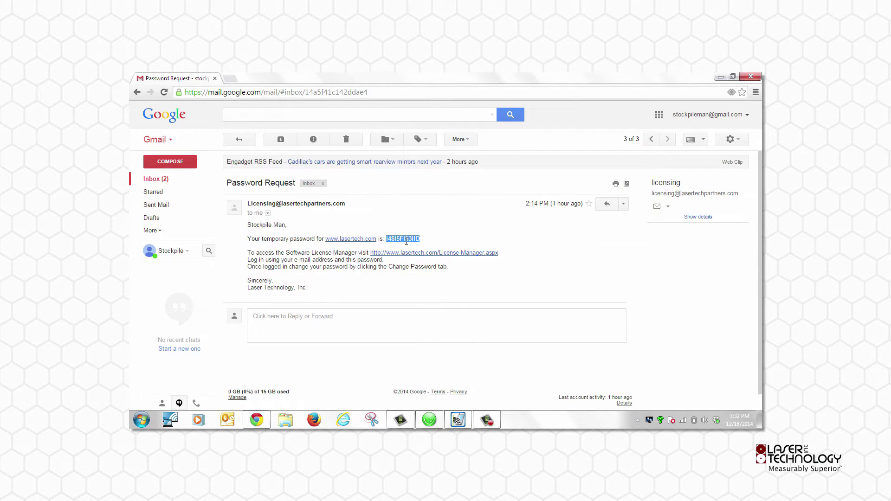
left_click(442, 253)
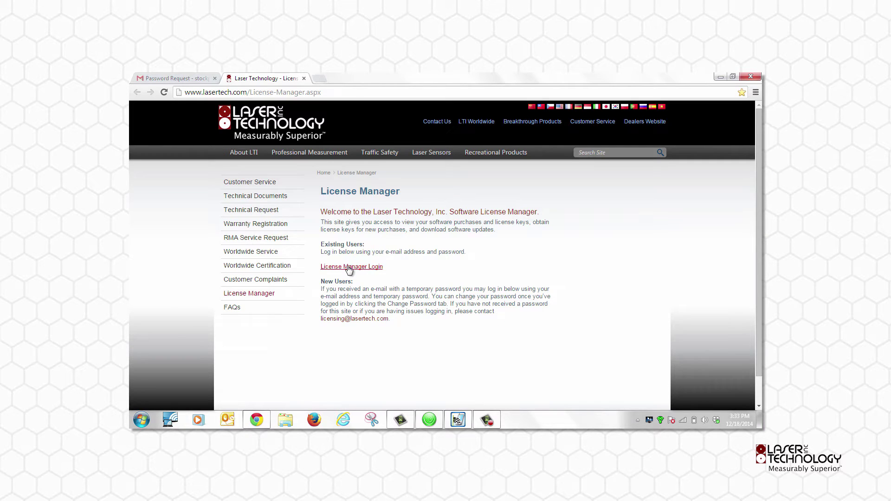
Open the License Manager login and fill in the suggested account e-mail.
left_click(349, 267)
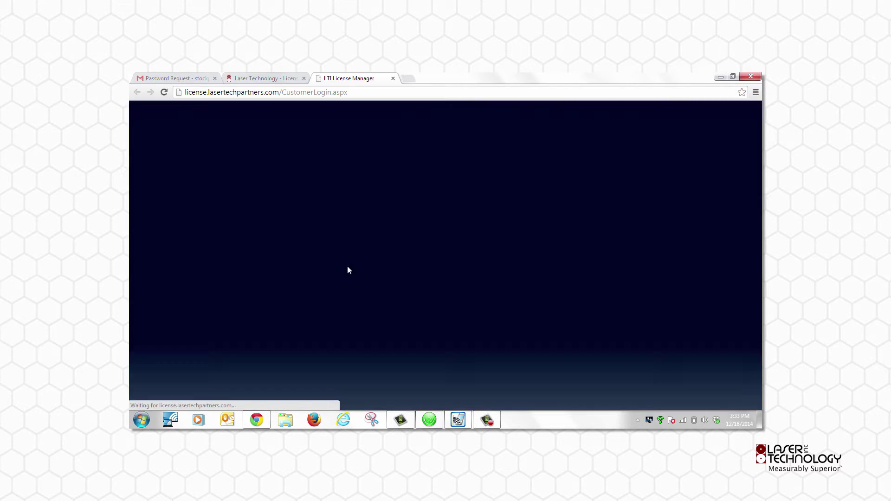
left_click(333, 204)
type("st")
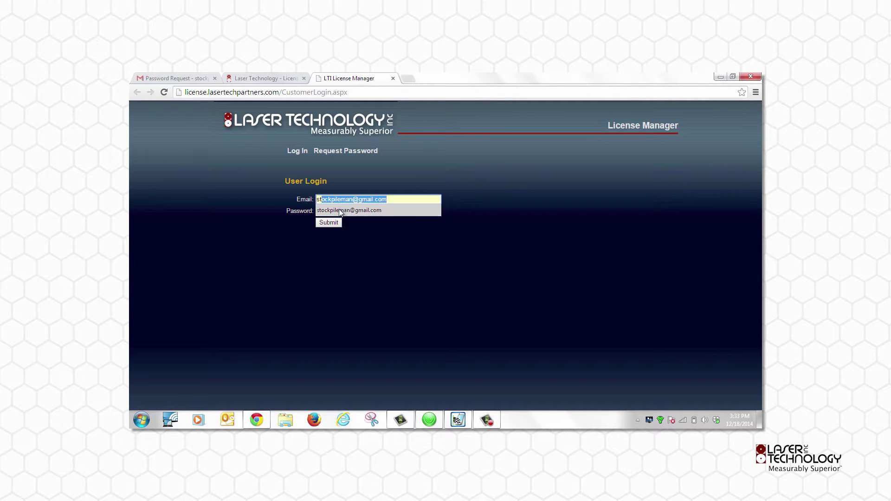
left_click(341, 213)
Paste the temporary password, sign in, and bring up the Change Password form.
left_click(338, 213)
right_click(338, 213)
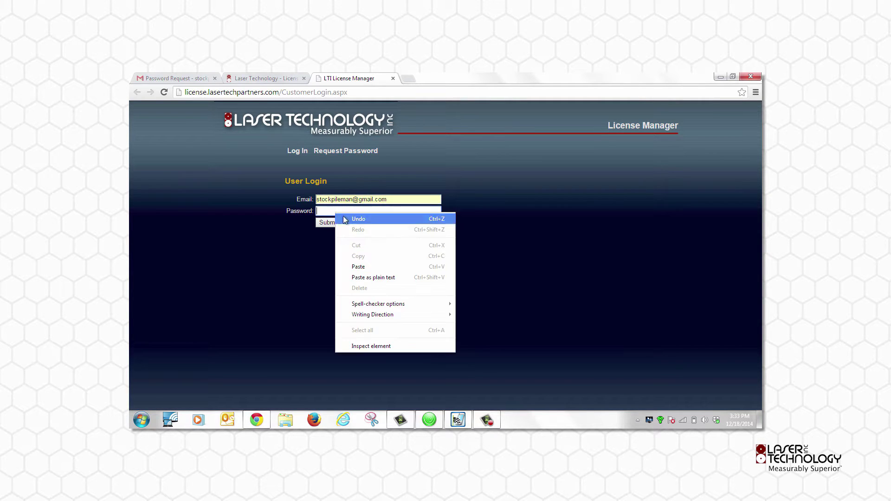
left_click(371, 268)
left_click(324, 225)
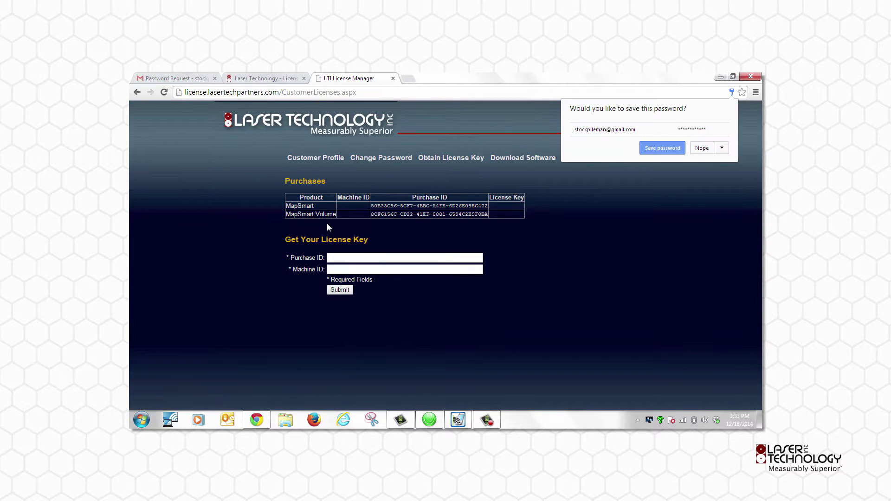
left_click(378, 158)
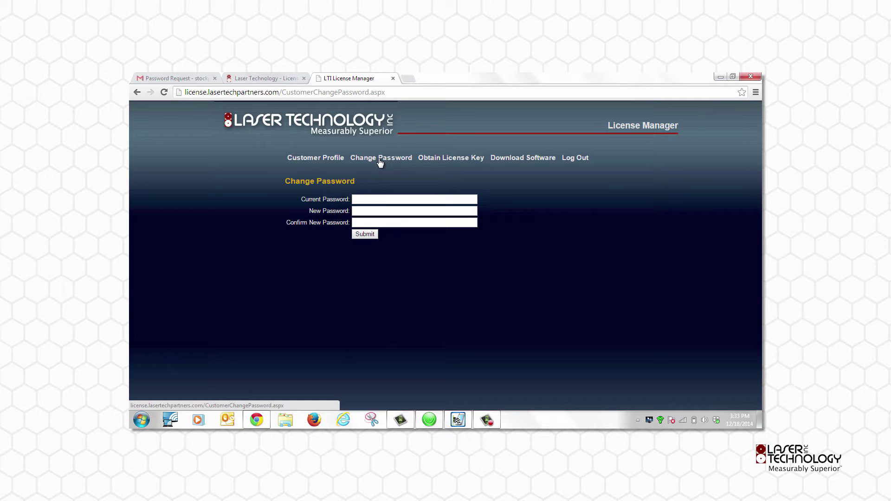
Return to the purchases page and find the MapSmart 3.2 Windows Mobile 6 row in Software Downloads.
left_click(137, 93)
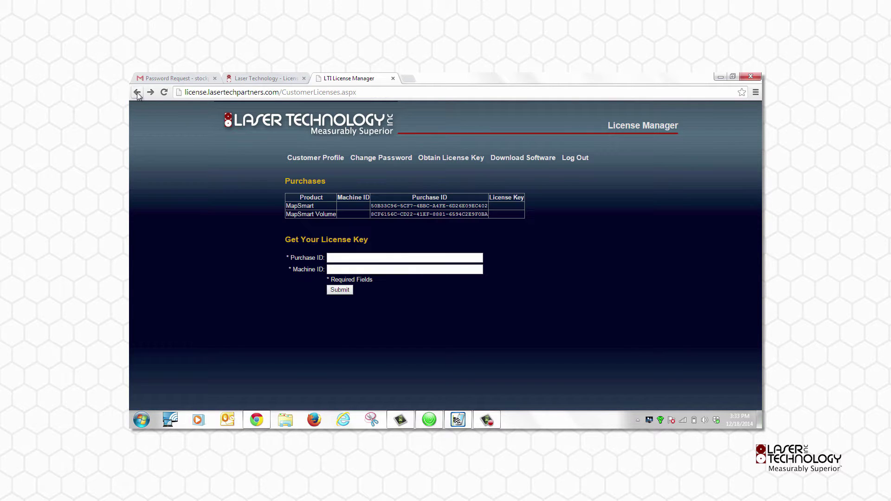
left_click(532, 160)
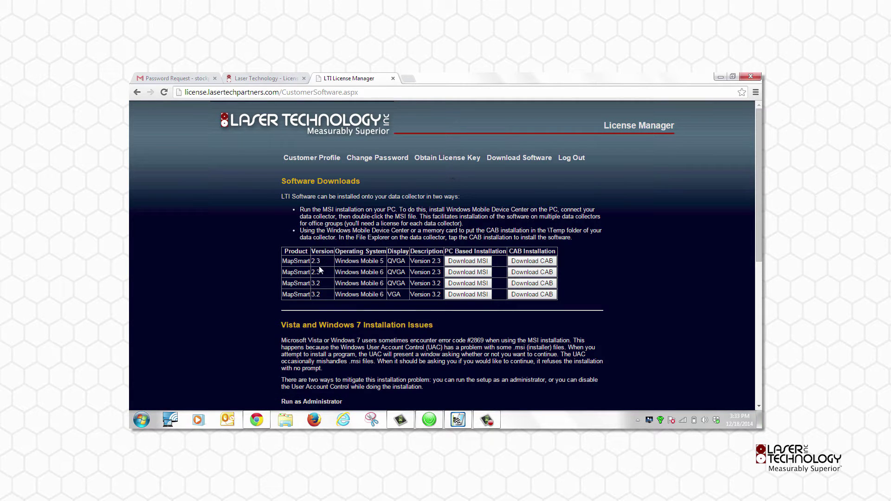
left_click_drag(286, 284, 427, 285)
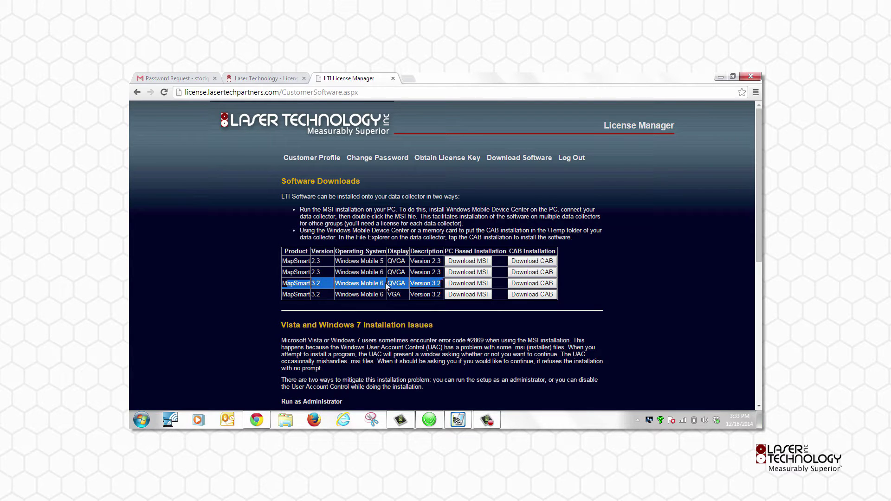
Download the MapSmart 3.2 WM6 MSI installer and keep it despite the safety warning.
left_click(457, 284)
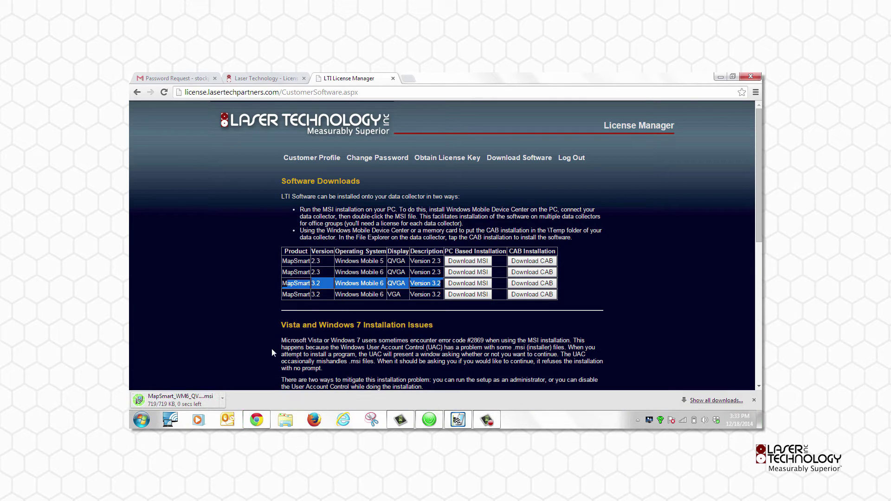
left_click(327, 399)
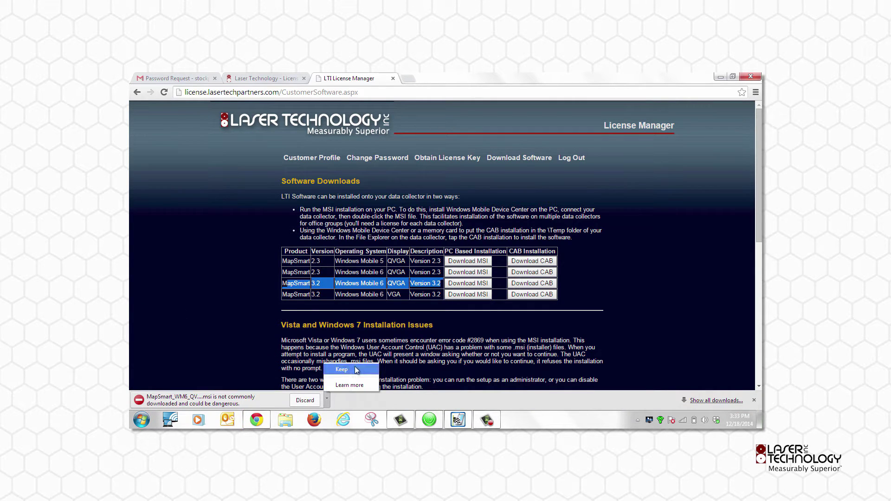
left_click(353, 369)
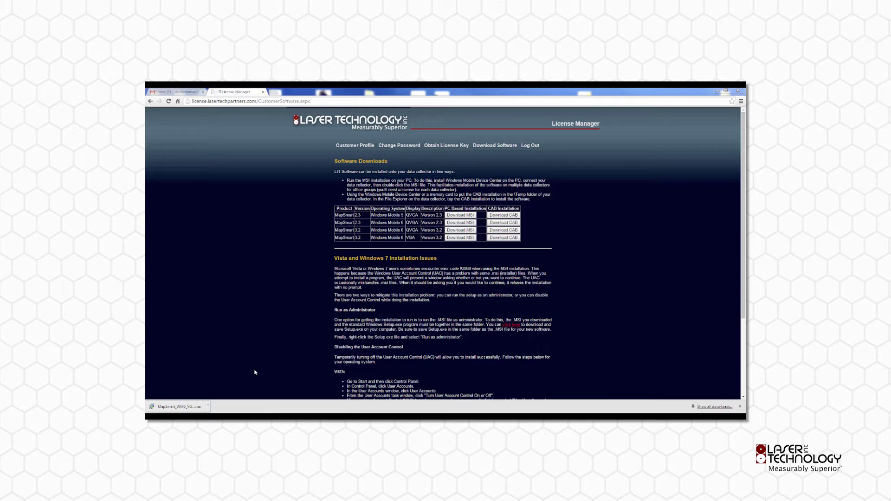
Run the downloaded MapSmart VGA installer past the publisher warning, keeping the default installation folder.
left_click(188, 404)
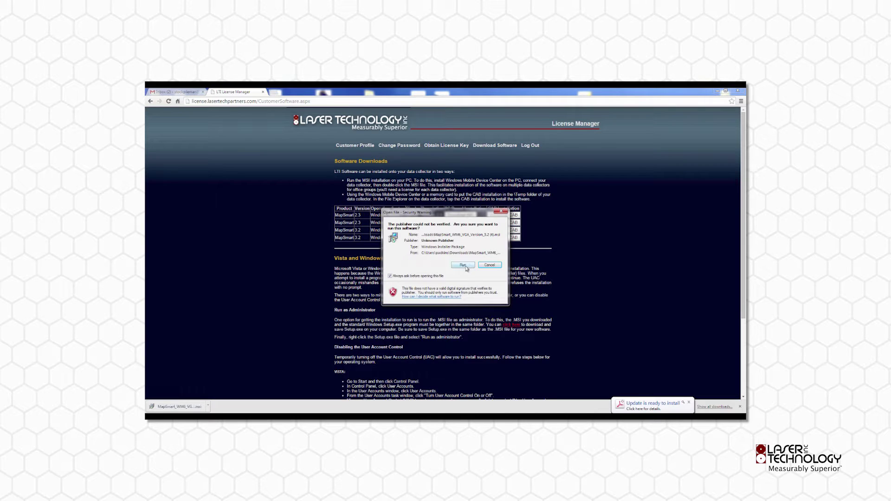
left_click(466, 267)
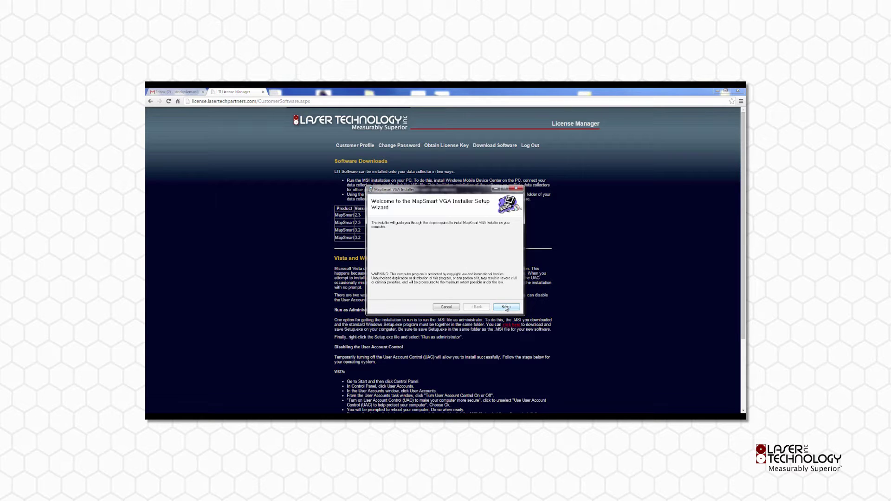
left_click(506, 308)
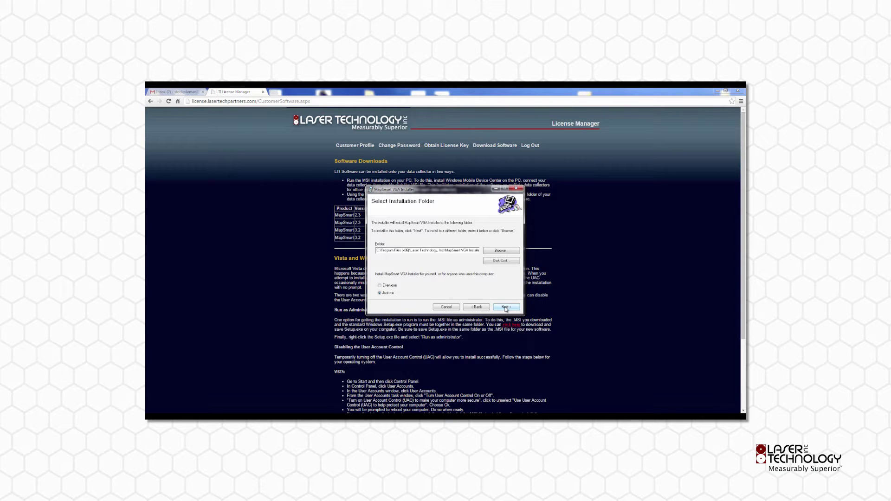
left_click(506, 308)
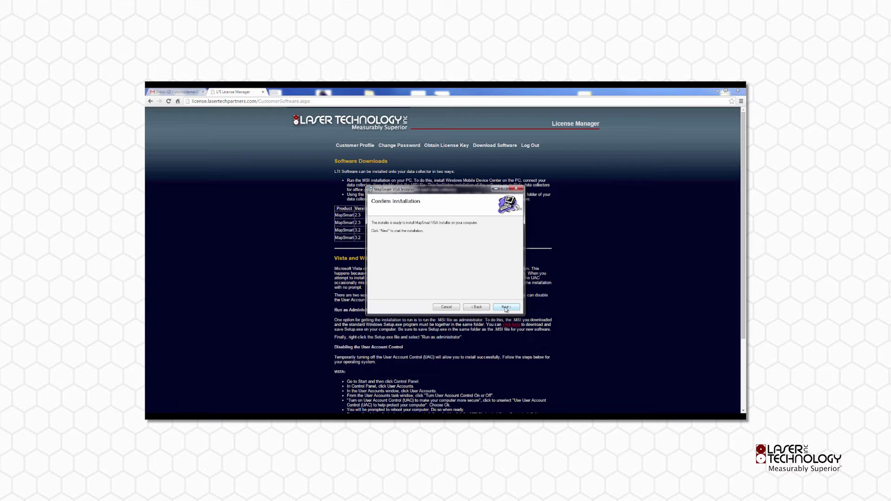
left_click(496, 190)
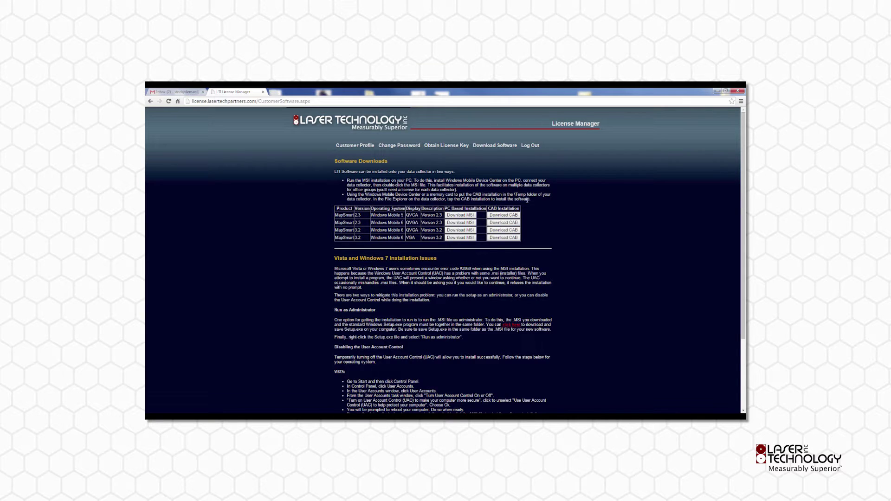
On the license key page, copy the MapSmart Purchase ID.
left_click(447, 146)
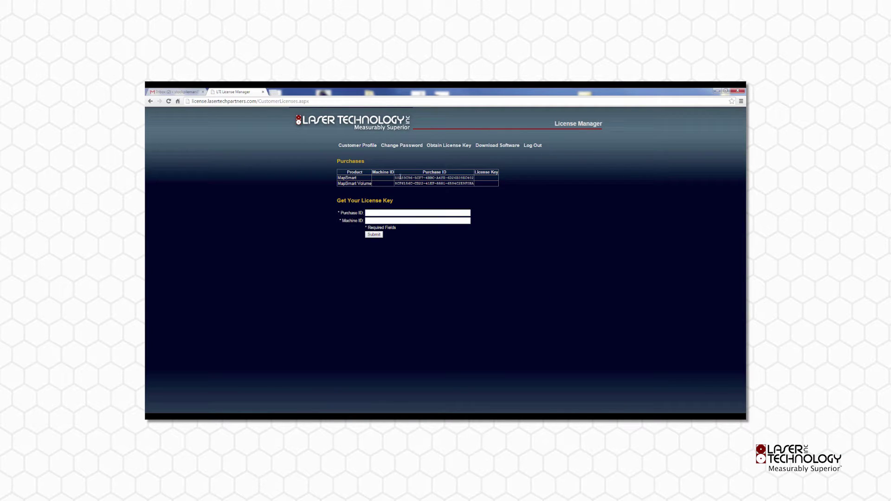
left_click_drag(395, 178, 472, 178)
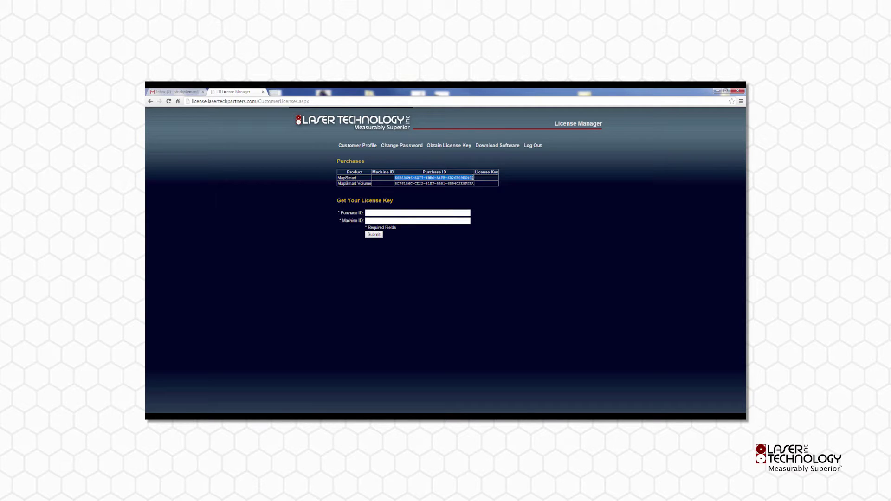
right_click(471, 178)
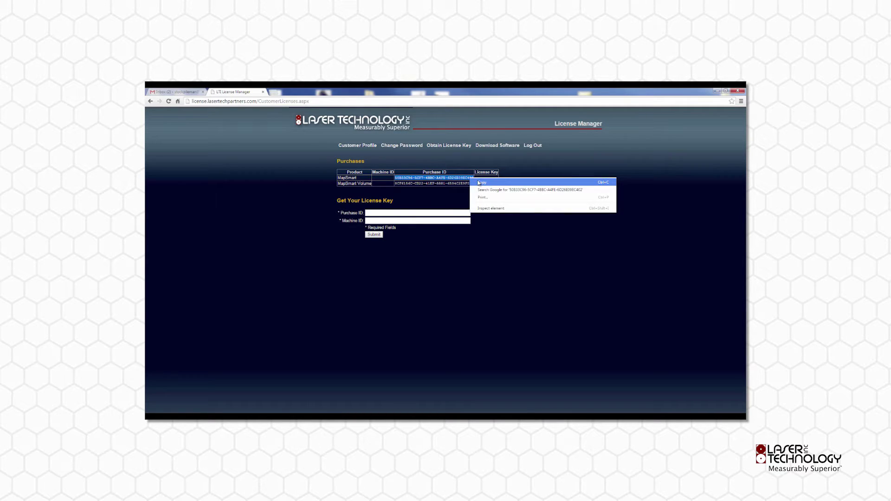
left_click(478, 183)
Paste the MapSmart Purchase ID, enter the handheld's Machine ID, and submit for the key.
left_click(411, 212)
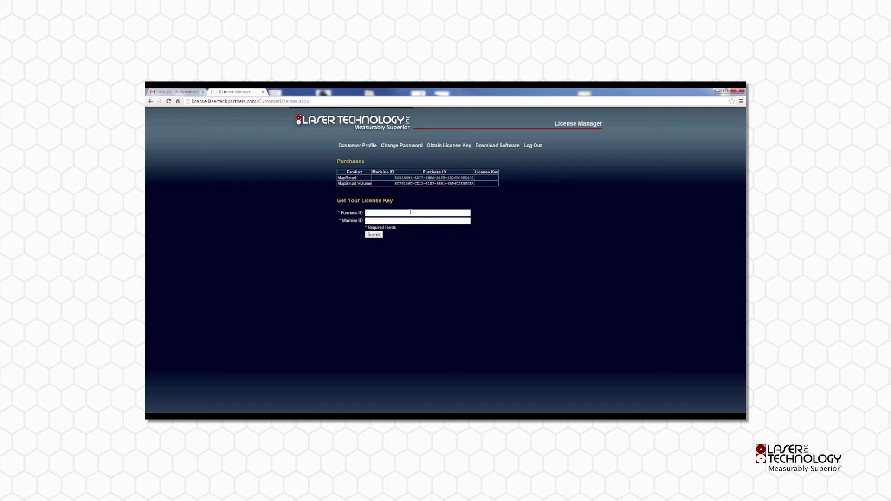
right_click(411, 213)
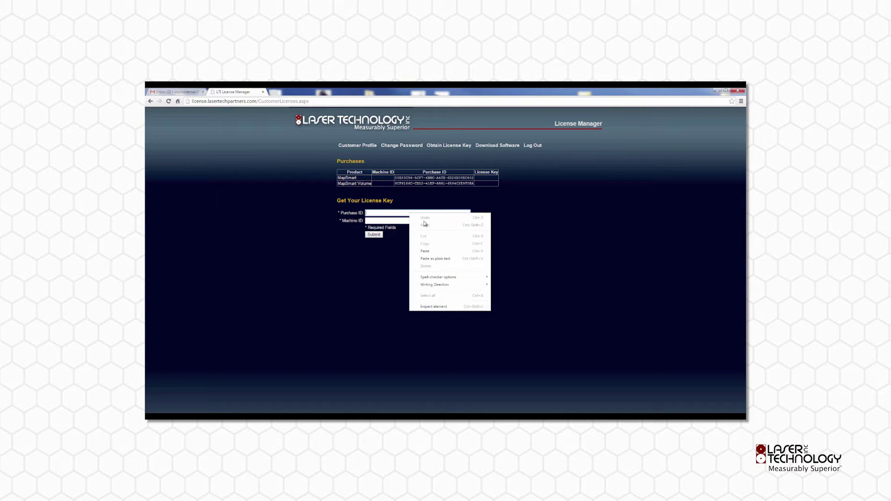
left_click(427, 253)
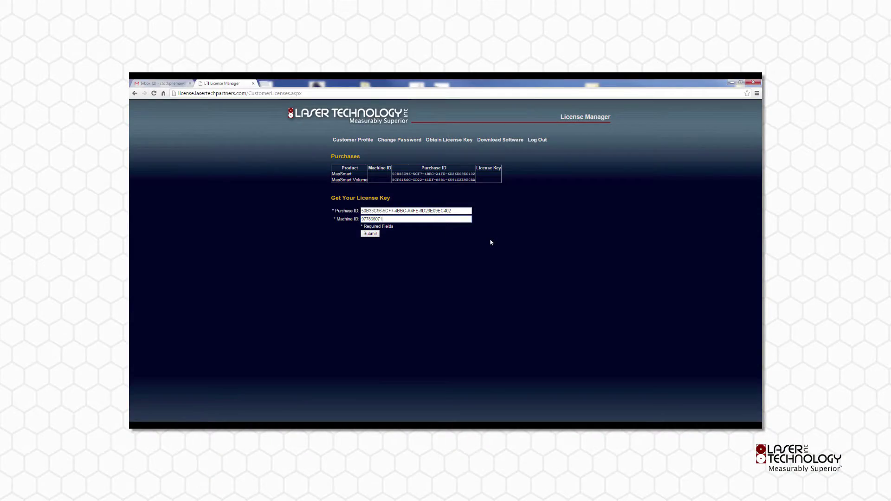
type("6968")
left_click(370, 235)
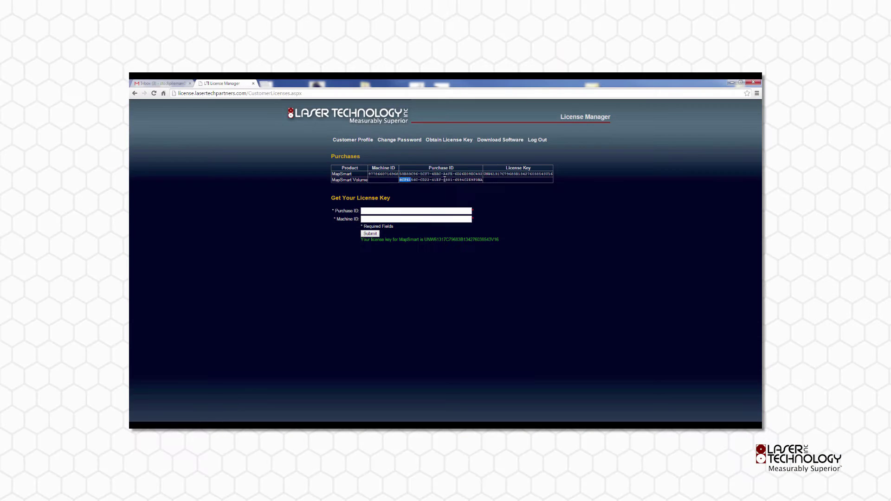
Copy the MapSmart Volume Purchase ID into the Purchase ID field.
left_click_drag(400, 180, 479, 180)
right_click(480, 180)
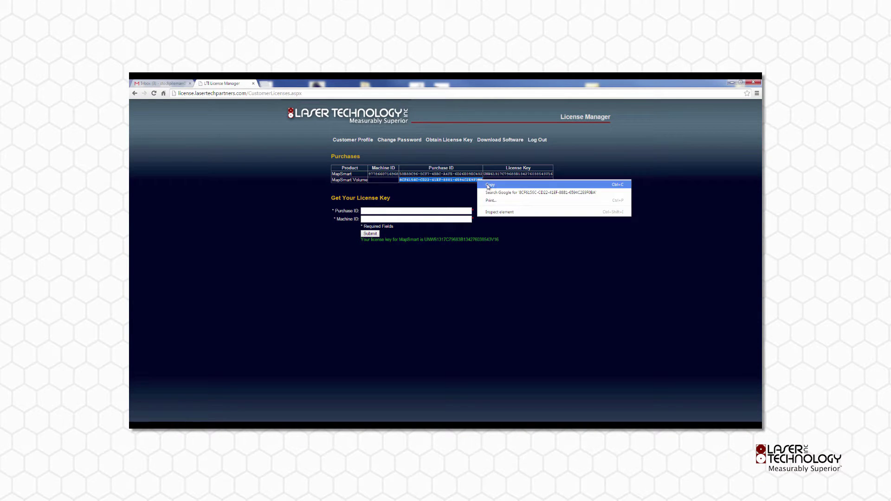
left_click(487, 184)
left_click(438, 212)
right_click(438, 212)
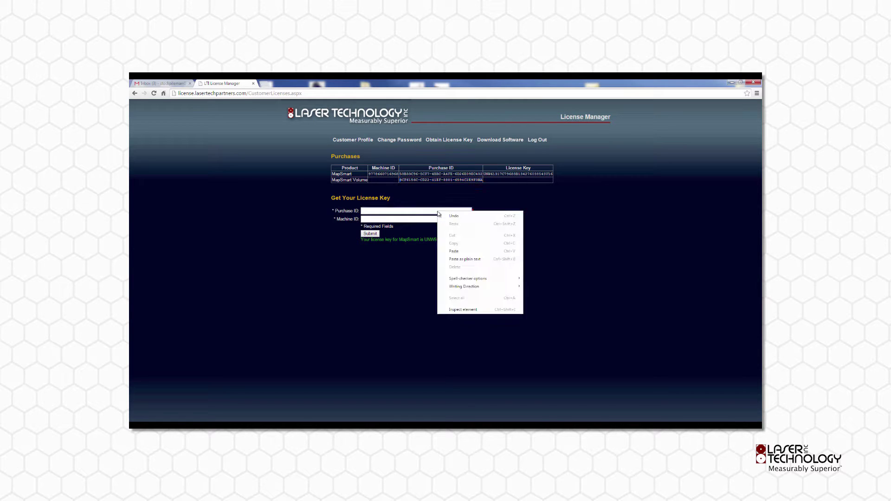
left_click(455, 252)
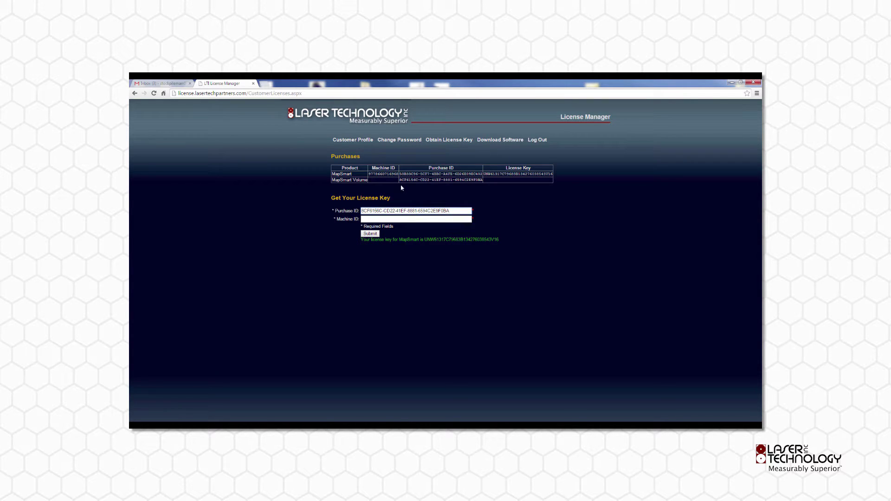
Copy the Machine ID from the MapSmart row into the form and submit for the Volume key.
left_click_drag(369, 174, 396, 175)
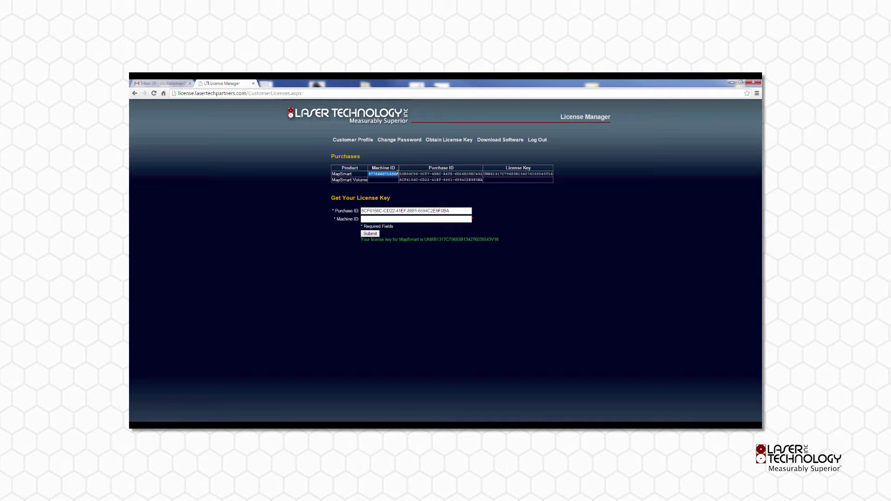
right_click(393, 175)
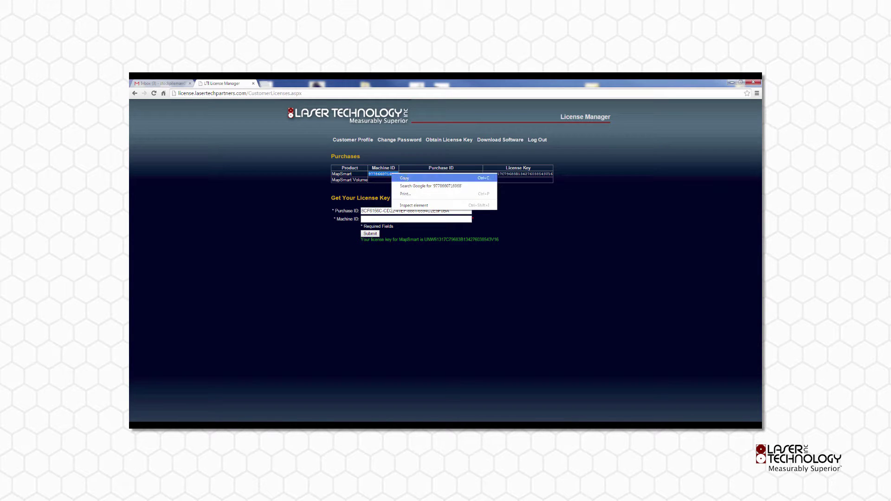
left_click(405, 178)
left_click(390, 219)
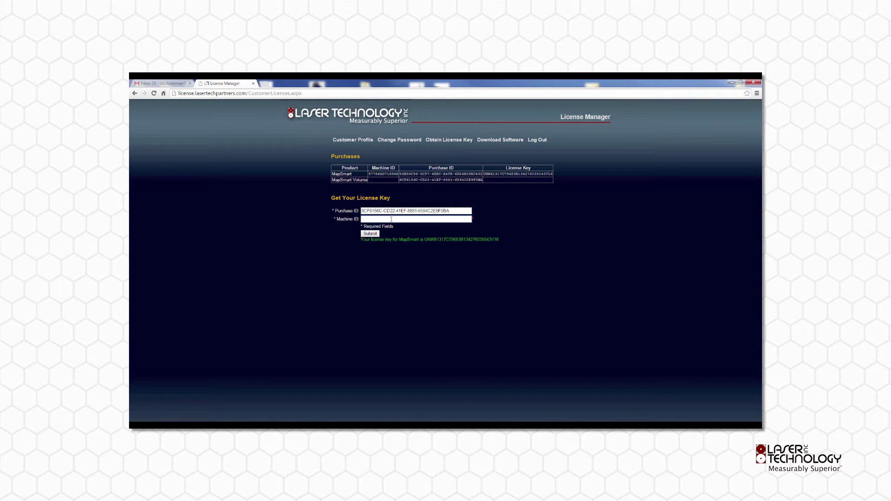
right_click(390, 219)
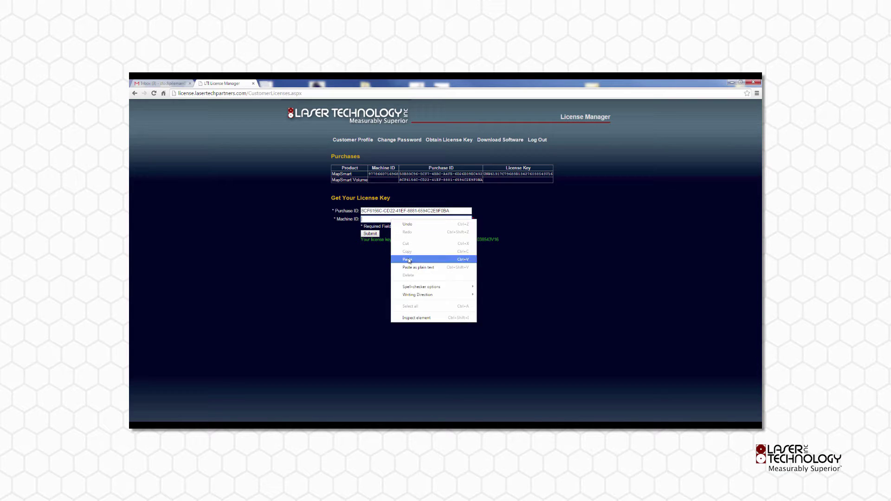
left_click(408, 260)
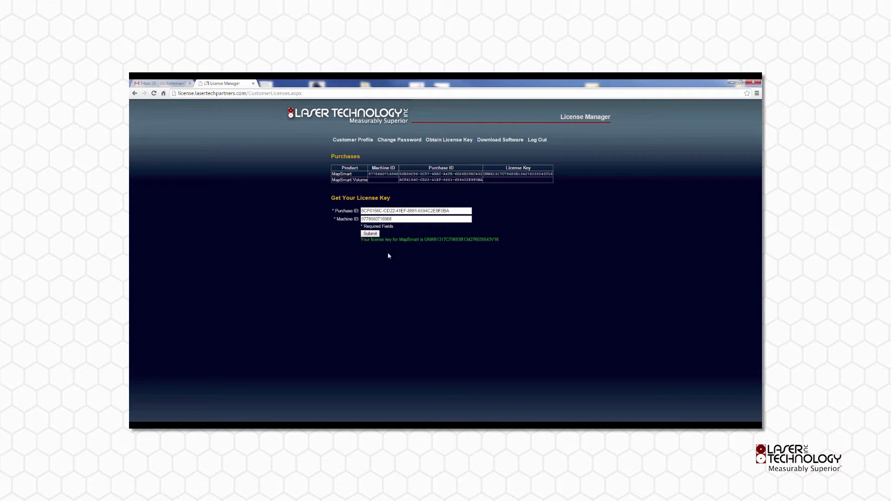
left_click(371, 234)
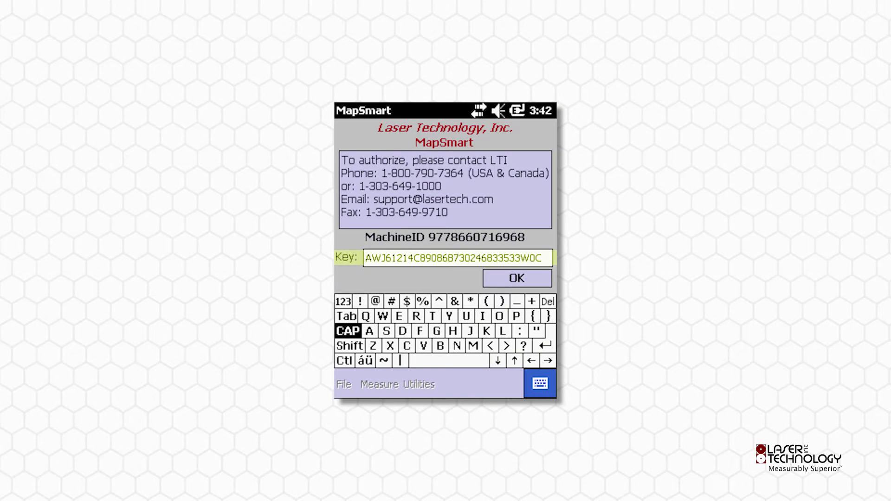
Confirm the entered license key with OK to authorize MapSmart.
key("Tab")
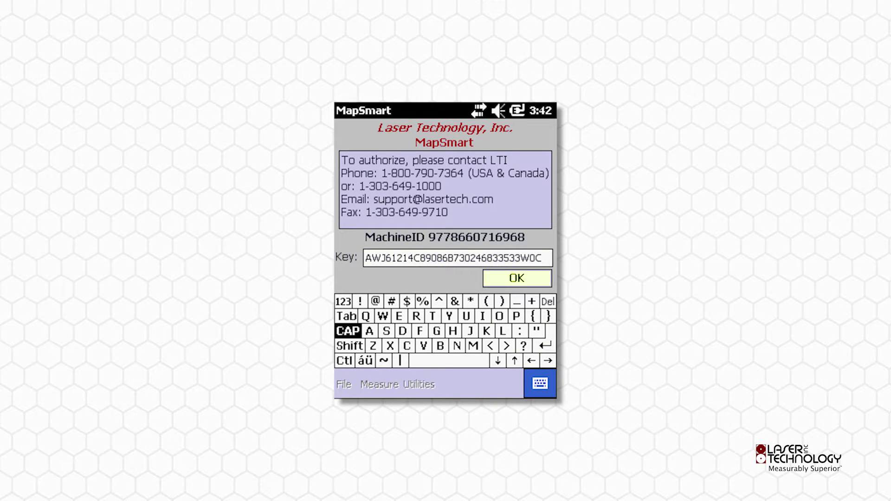
key("Return")
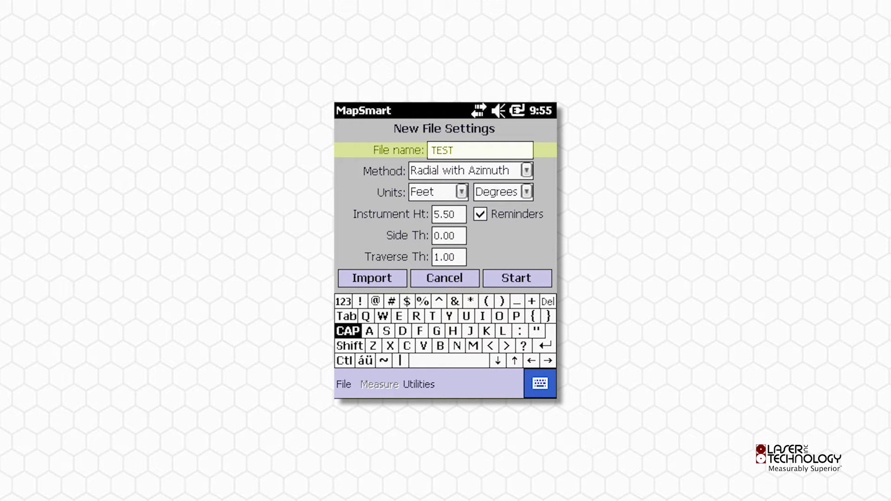
Start the TEST file with Radial with Azimuth method, origin 0,0,0, and point 1 noted Origin.
left_click(463, 170)
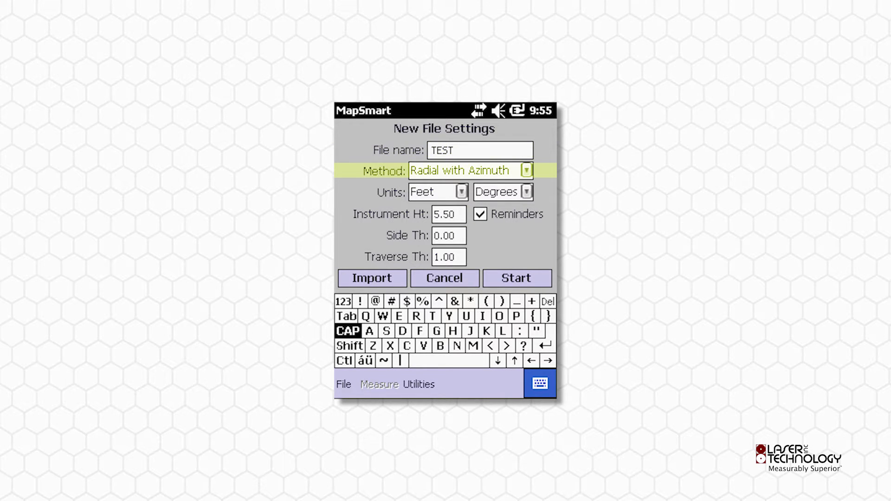
left_click(517, 278)
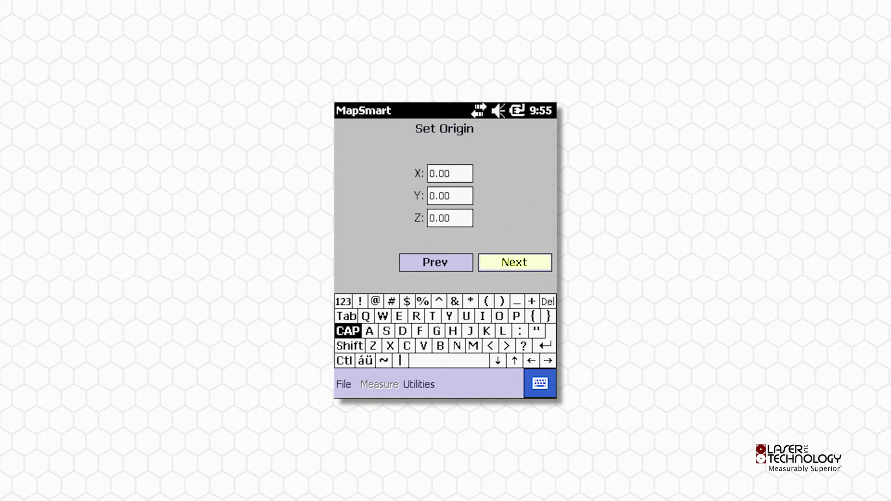
key("Return")
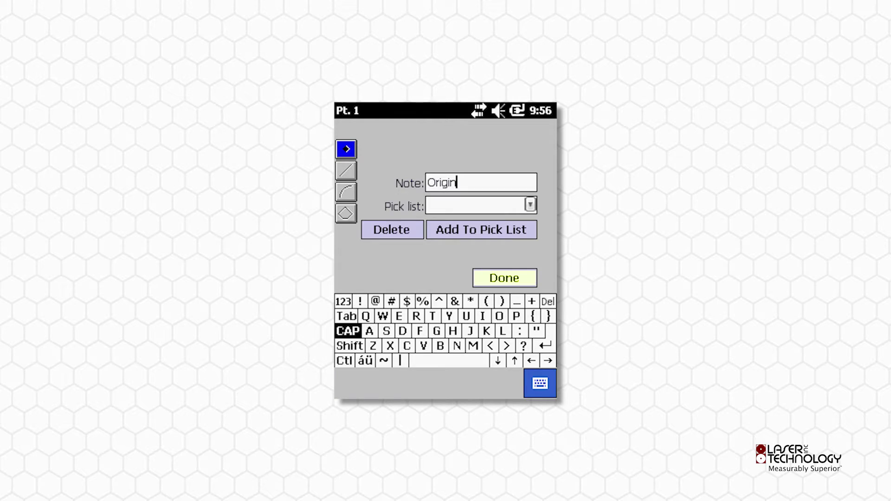
key("Return")
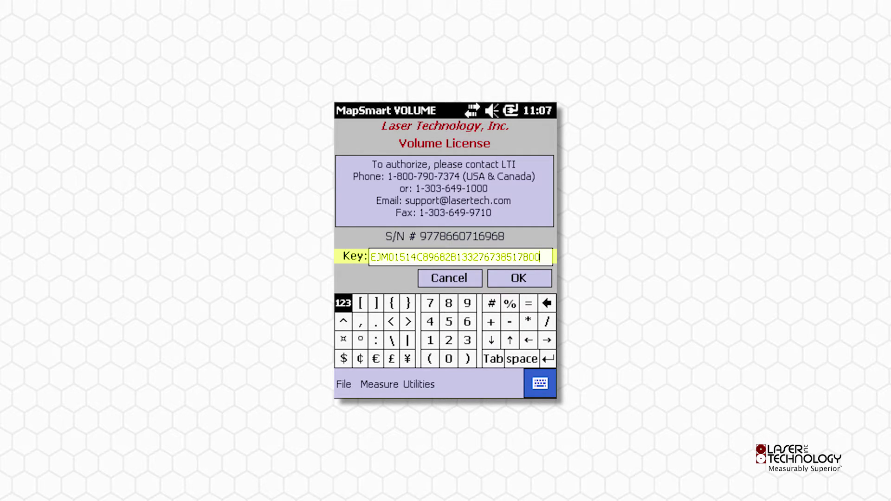
Confirm the entered Volume license key with OK to reach Volume Setup.
key("Tab")
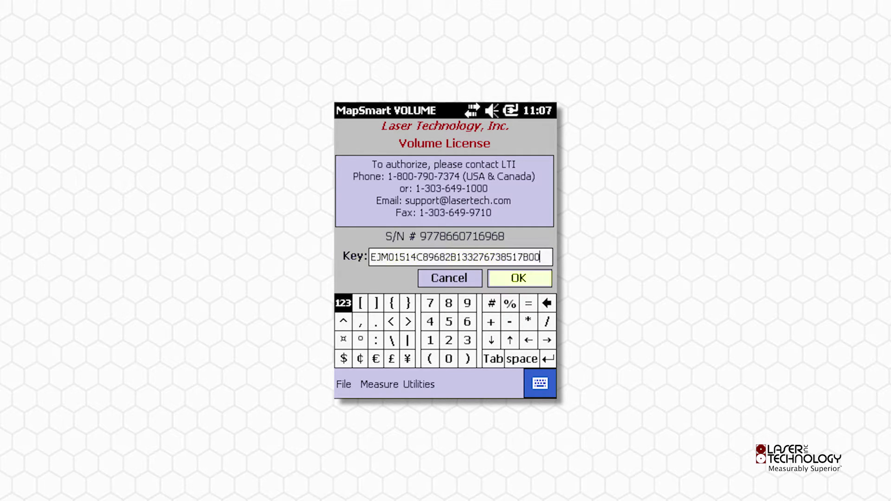
key("Return")
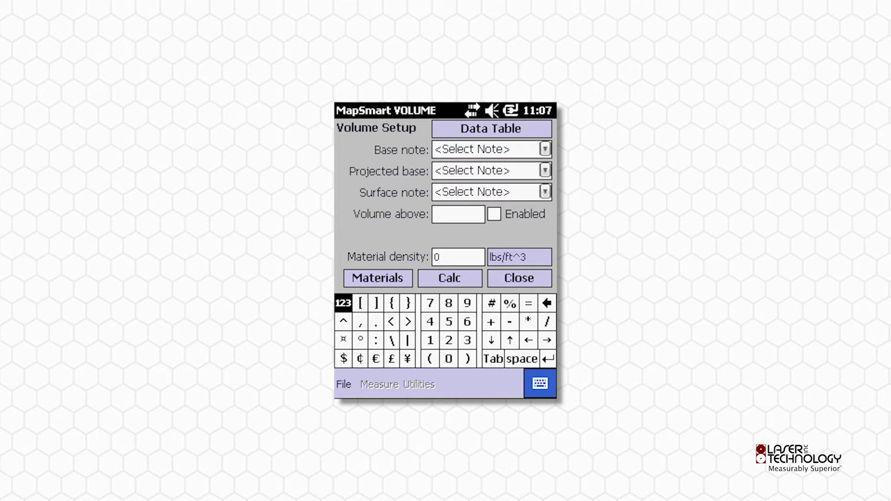
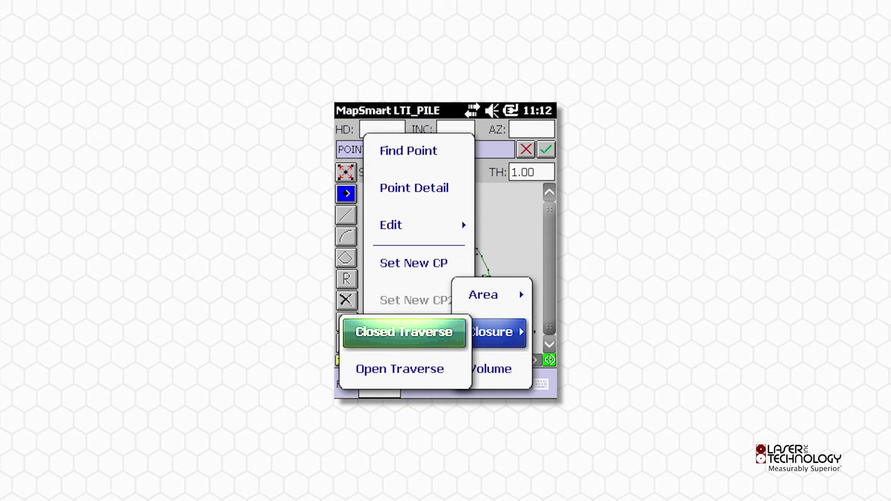
Run a closed-traverse closure from point 1 to 338, giving mis-tie 0.59 and ratio 1:390.
key("Return")
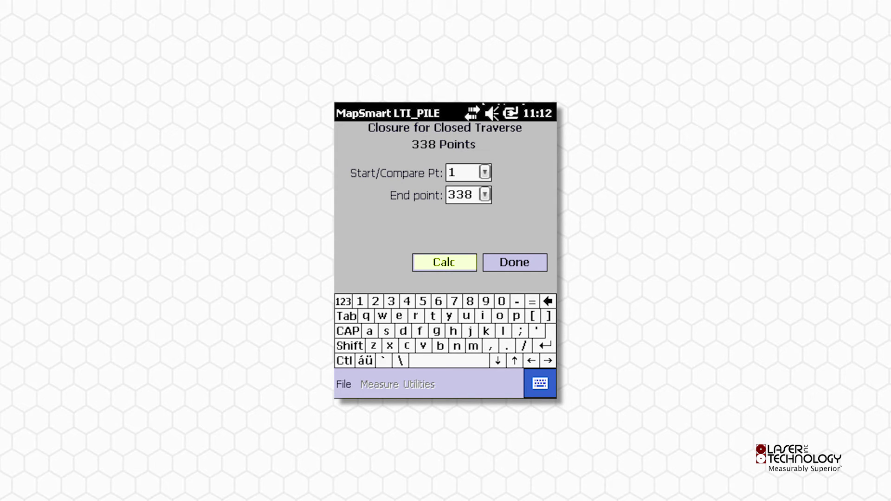
key("Return")
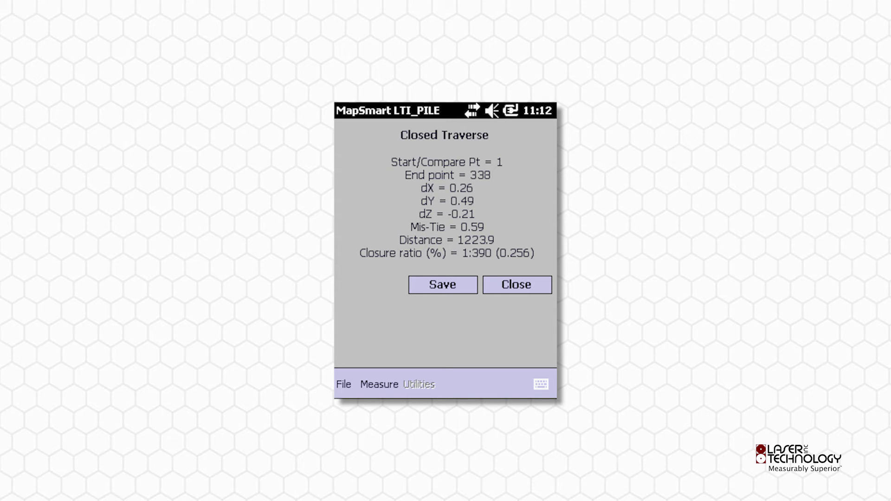
Save the closed-traverse closure results from the results screen.
left_click(443, 284)
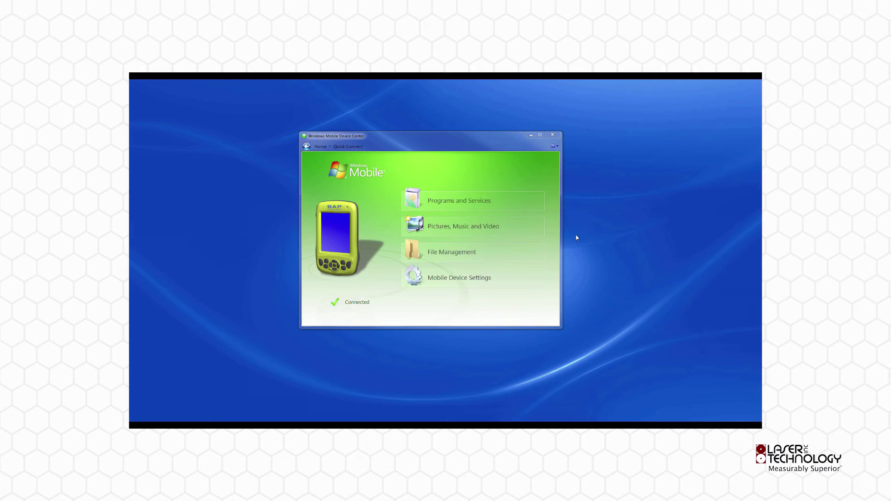
Browse the connected BAP Precision handheld's files via File Management in Windows Mobile Device Center.
mouse_move(514, 246)
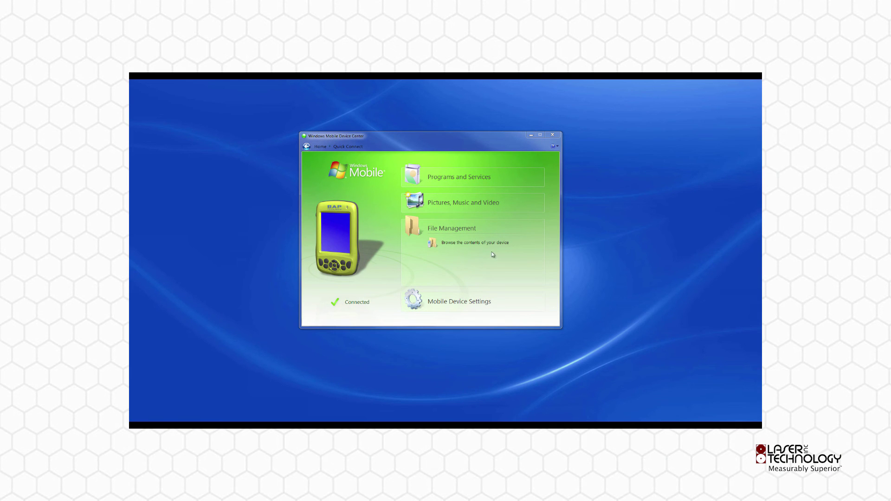
left_click(469, 243)
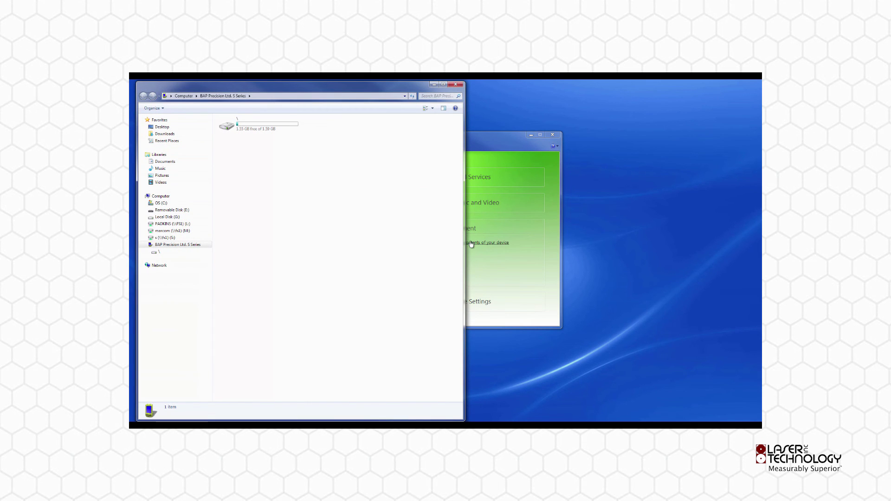
Copy the LTI_PILE folder from the device's My Documents\MapSmart folder and go to Removable Disk (E:).
double_click(278, 128)
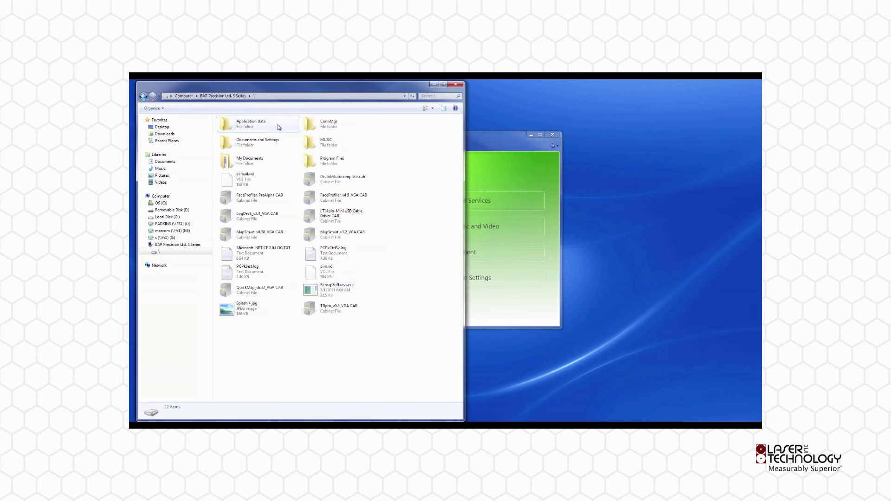
double_click(260, 161)
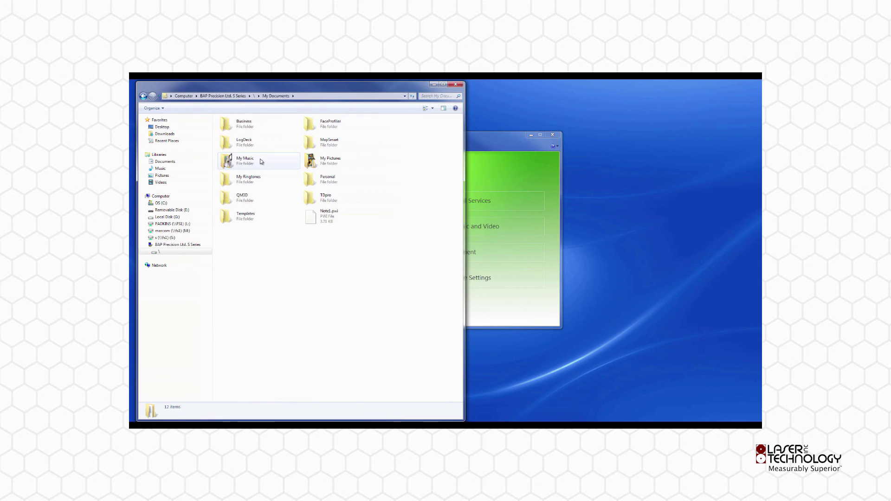
double_click(332, 144)
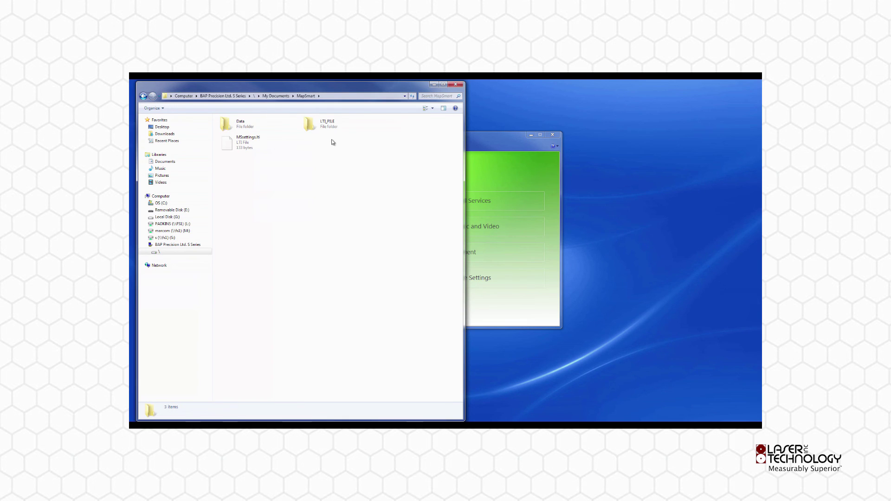
left_click(328, 129)
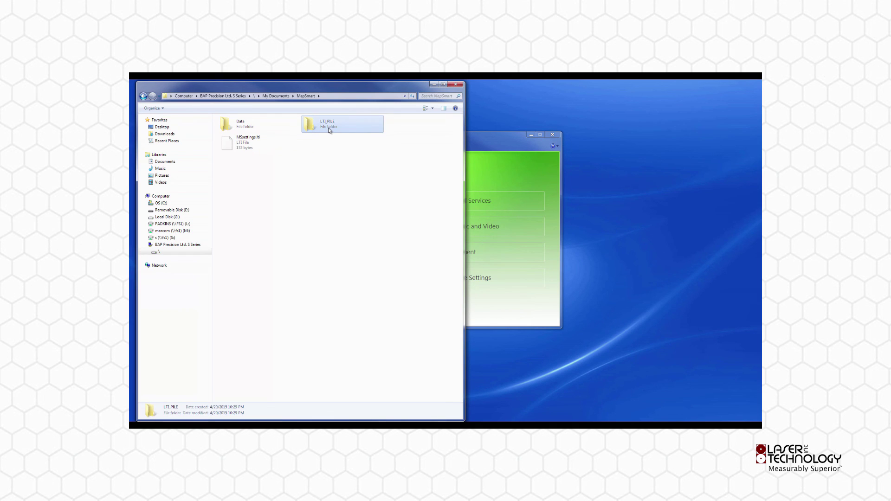
right_click(327, 127)
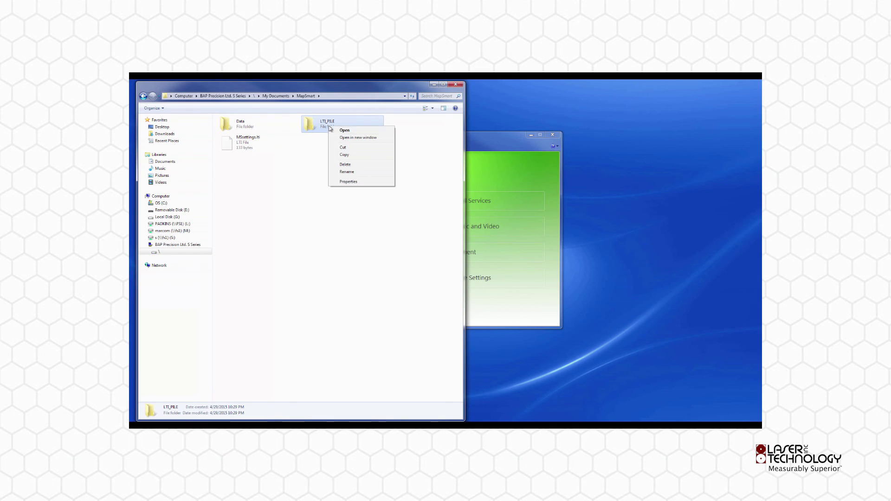
left_click(350, 154)
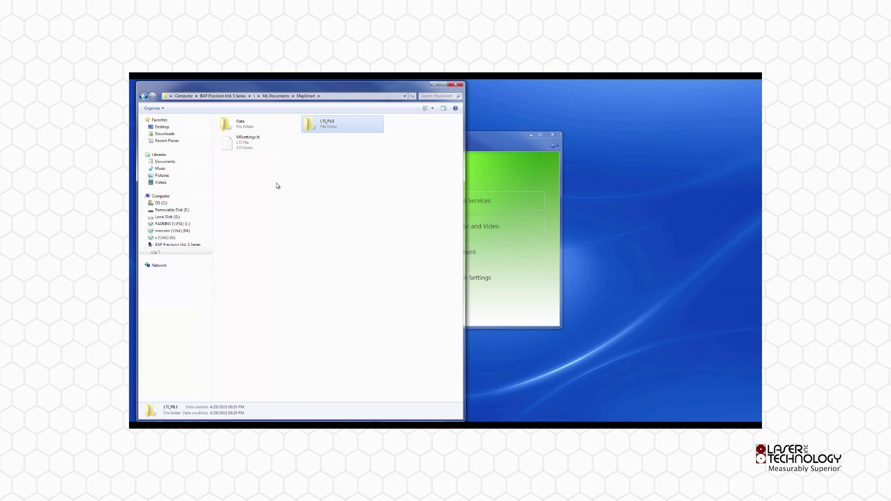
left_click(188, 210)
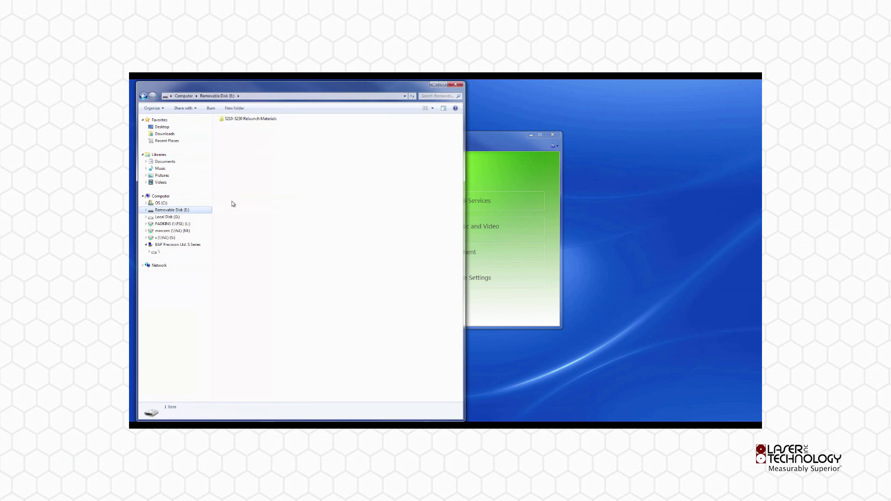
Create a new folder named 'Stockpile Data' on Removable Disk (E:).
right_click(253, 156)
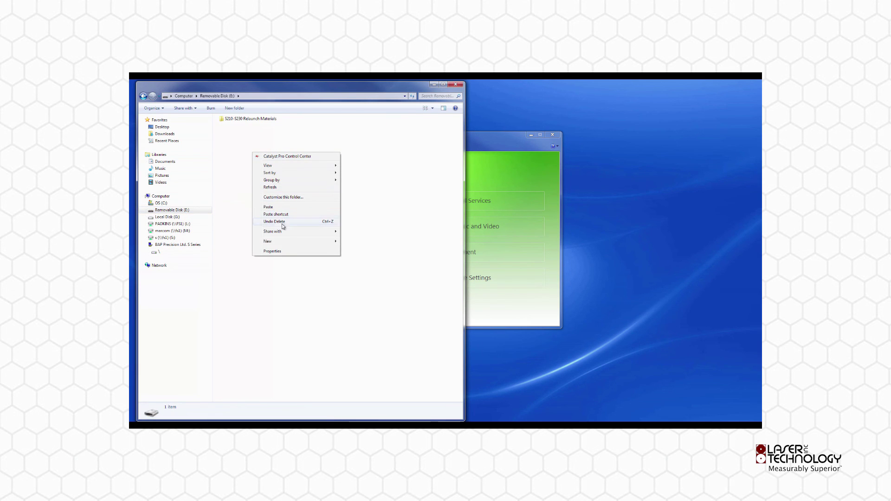
mouse_move(322, 243)
left_click(361, 241)
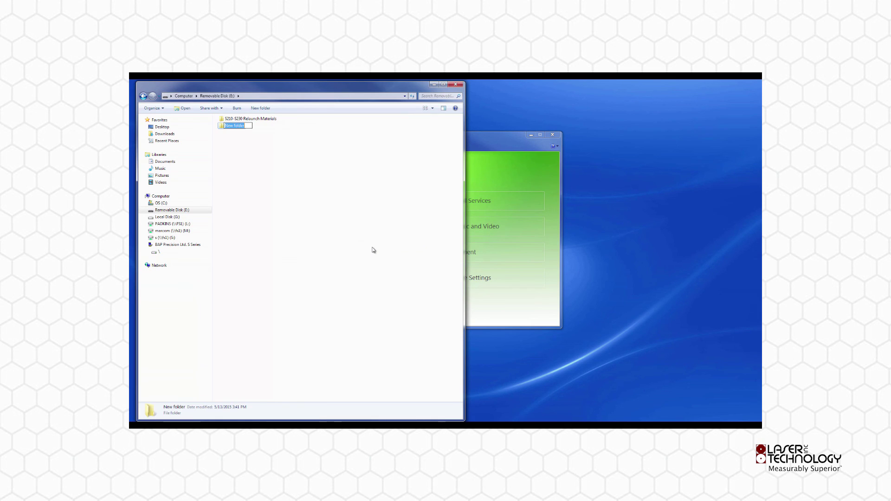
type("Stockpile Data")
key("Return")
Paste the LTI_PILE folder into the Stockpile Data folder.
left_click(361, 240)
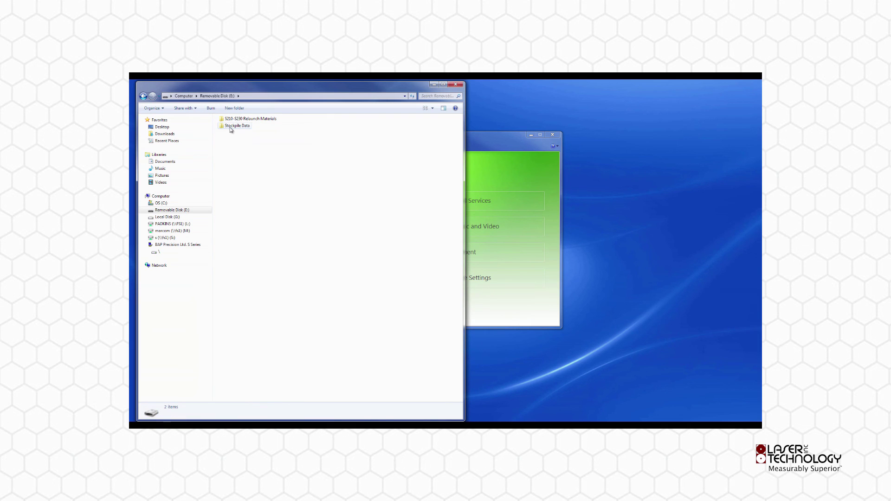
double_click(231, 127)
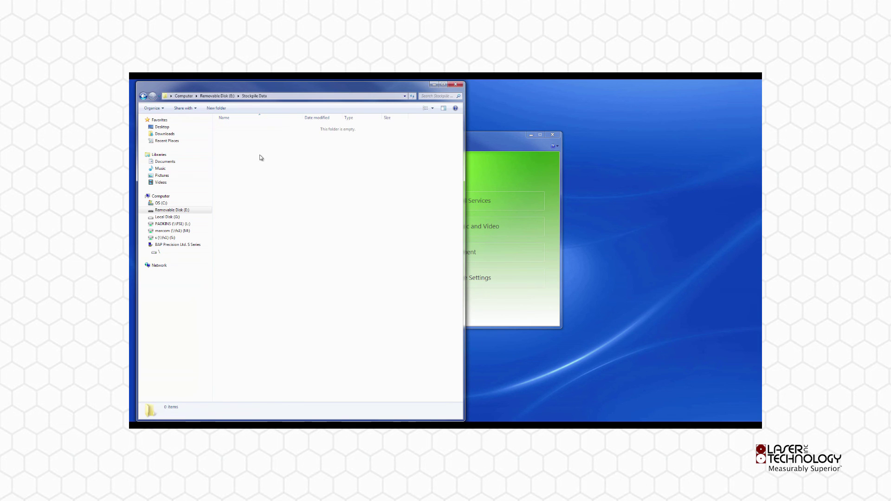
key("ctrl+v")
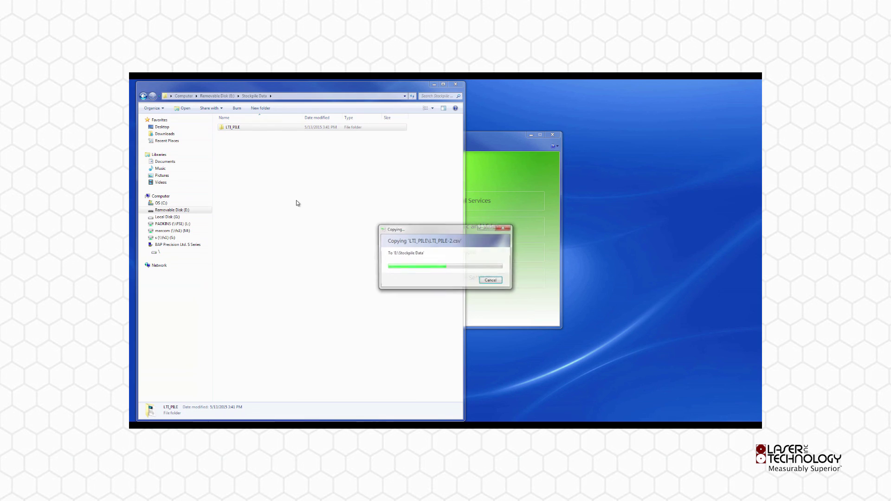